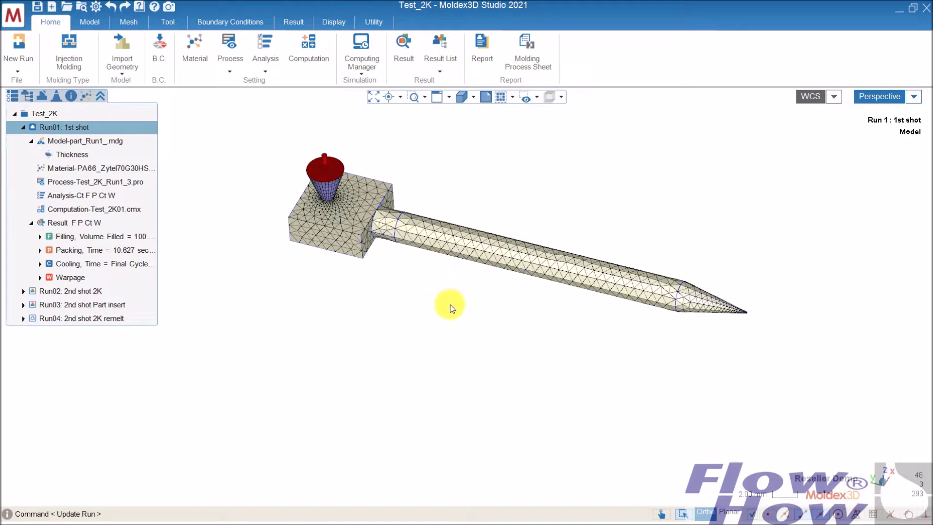
Step: Show the cooling channels of the Run01 first-shot model and examine their layout around the part
{"action": "middle_click_drag", "start_coordinate": [449, 304], "coordinate": [446, 275]}
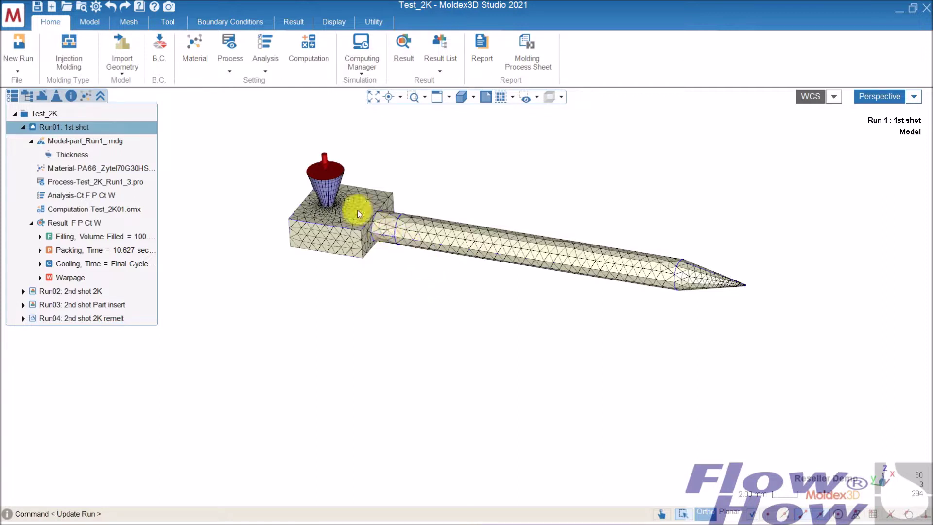
{"action": "middle_click_drag", "start_coordinate": [383, 243], "coordinate": [404, 267]}
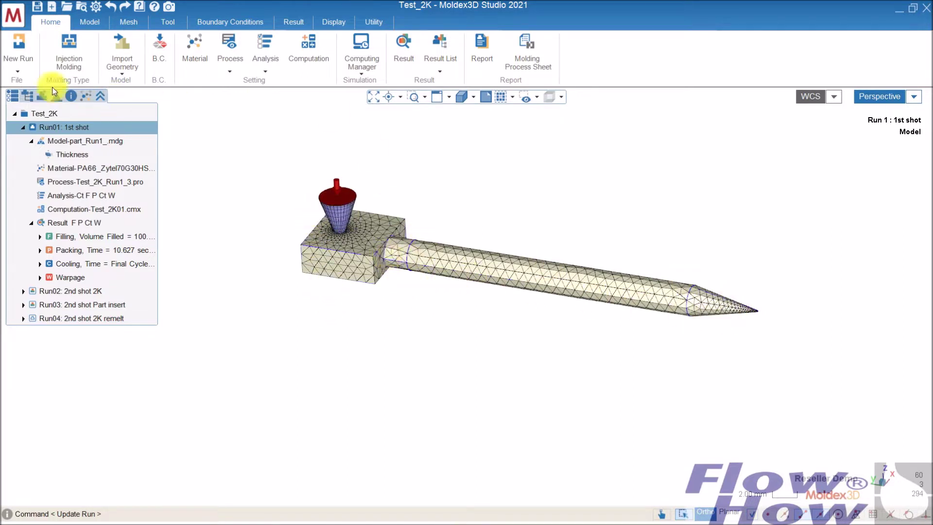
{"action": "left_click", "coordinate": [29, 97]}
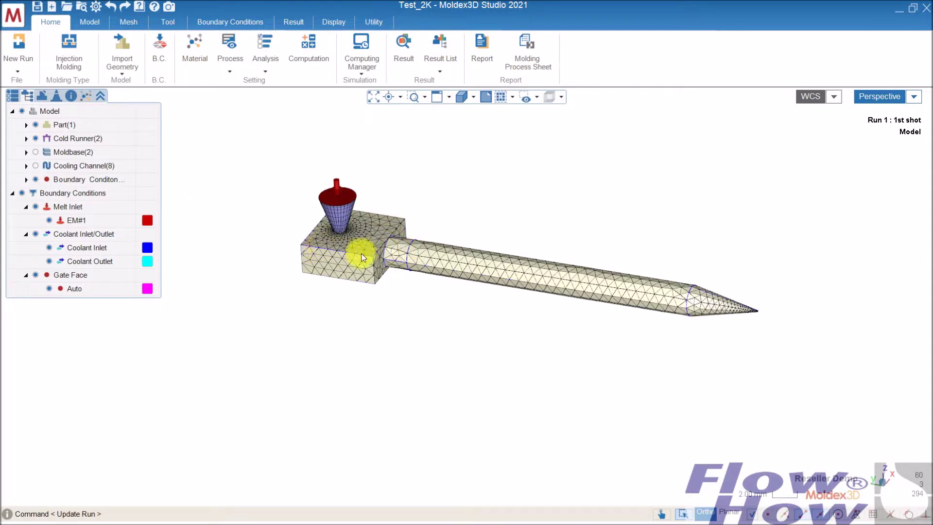
{"action": "left_click", "coordinate": [36, 167]}
{"action": "middle_click_drag", "start_coordinate": [316, 250], "coordinate": [458, 231]}
{"action": "scroll", "coordinate": [450, 264], "scroll_direction": "down", "scroll_amount": 3}
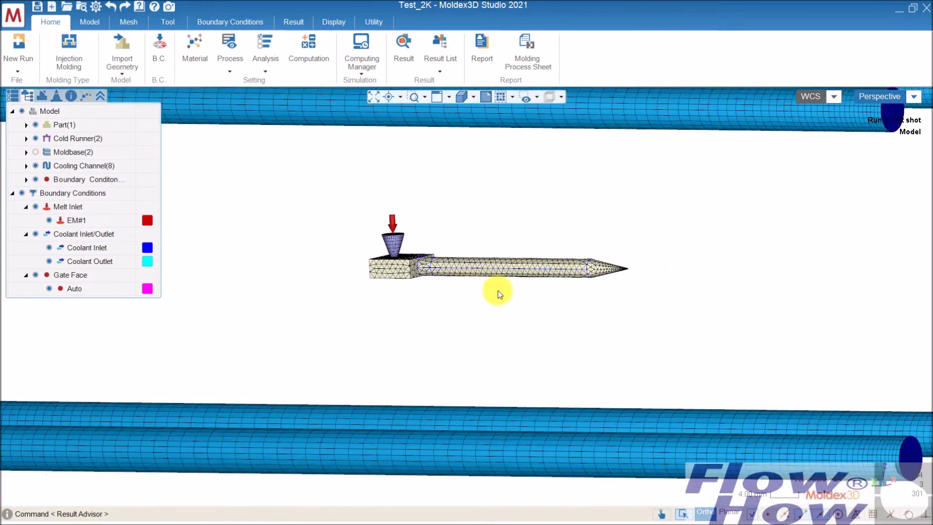
{"action": "scroll", "coordinate": [497, 294], "scroll_direction": "down", "scroll_amount": 3}
{"action": "middle_click_drag", "start_coordinate": [666, 298], "coordinate": [471, 304]}
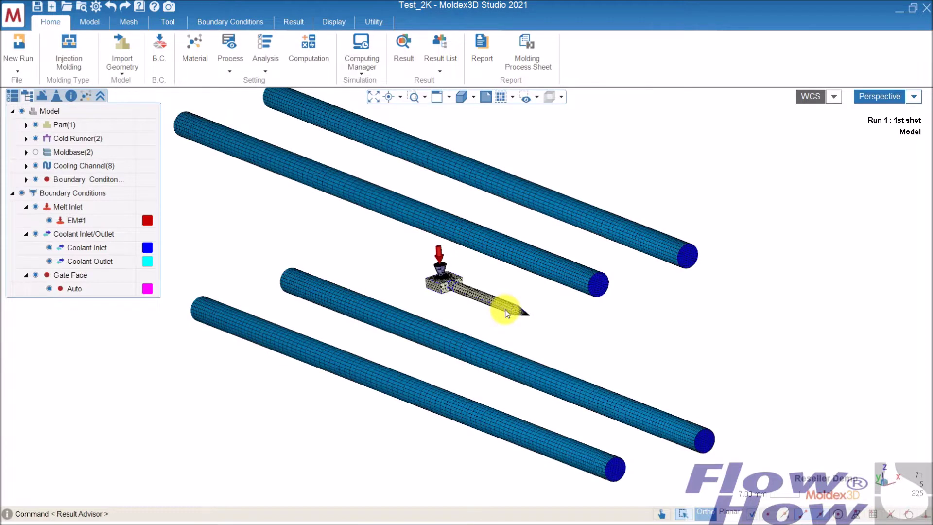
{"action": "scroll", "coordinate": [505, 313], "scroll_direction": "down", "scroll_amount": 2}
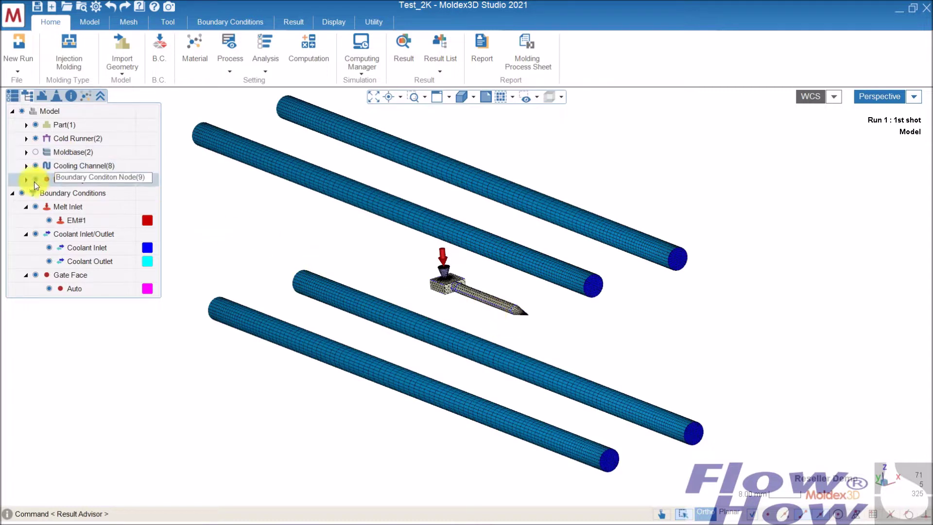
Step: Hide the cooling channels and inspect the first-shot part with its cold runner and melt inlet
{"action": "left_click", "coordinate": [34, 168]}
{"action": "left_click", "coordinate": [299, 224]}
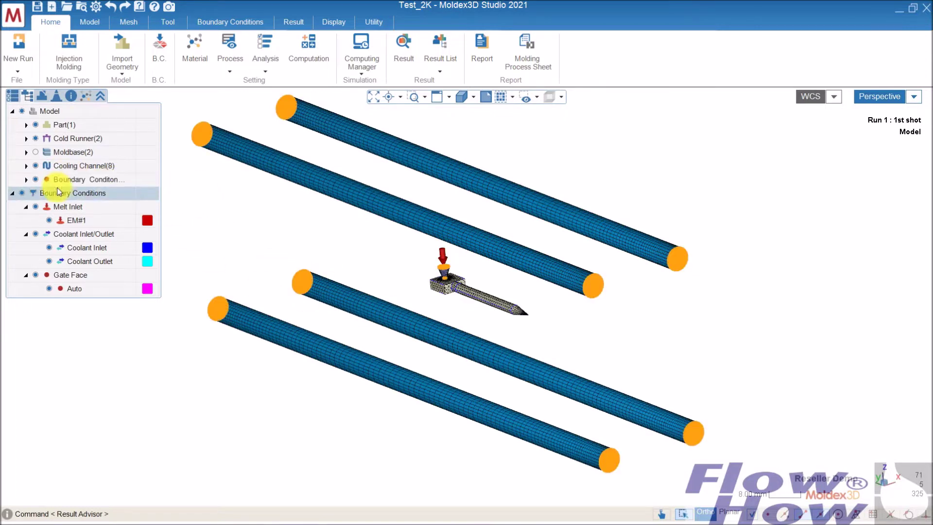
{"action": "left_click", "coordinate": [37, 168]}
{"action": "left_click", "coordinate": [36, 165]}
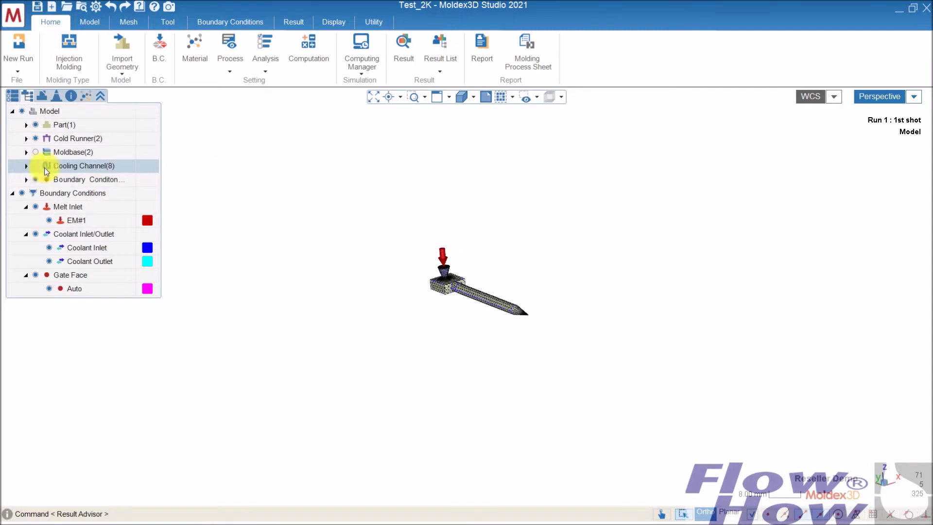
{"action": "middle_click_drag", "start_coordinate": [474, 319], "coordinate": [385, 287]}
{"action": "scroll", "coordinate": [429, 309], "scroll_direction": "up", "scroll_amount": 8}
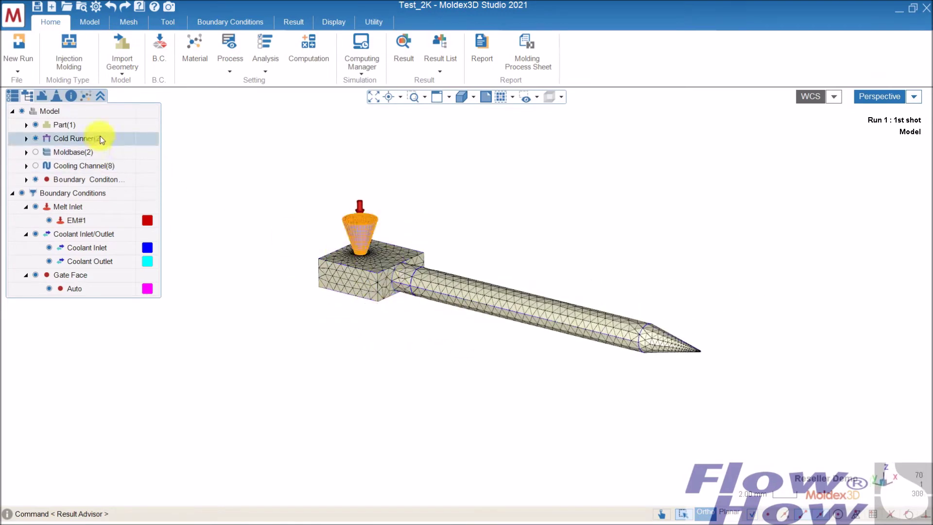
Step: Activate Run02: 2nd shot 2K and show the second-shot part together with the part insert
{"action": "left_click", "coordinate": [16, 99]}
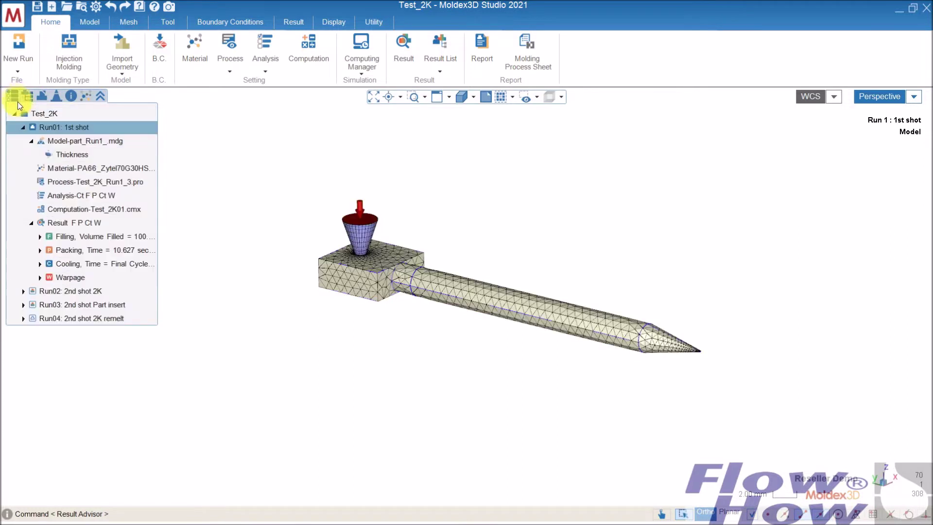
{"action": "double_click", "coordinate": [87, 292]}
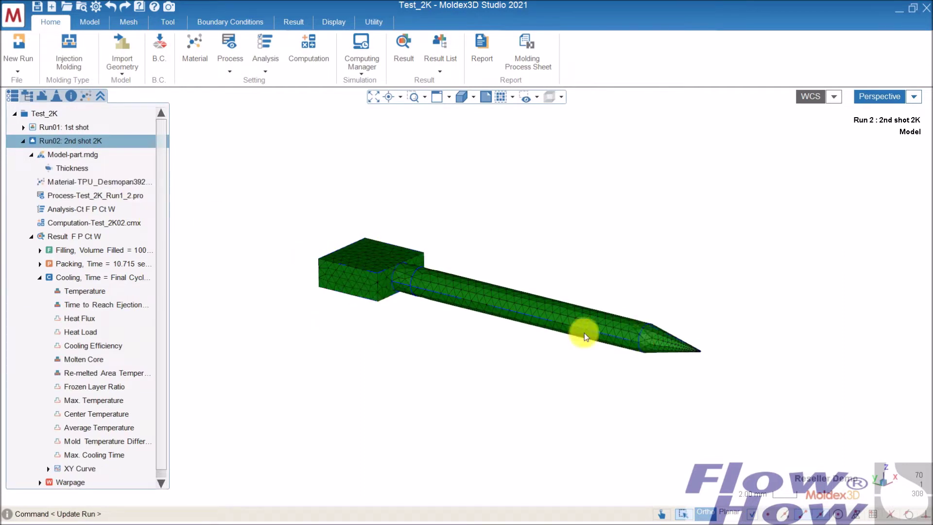
{"action": "left_click", "coordinate": [28, 96]}
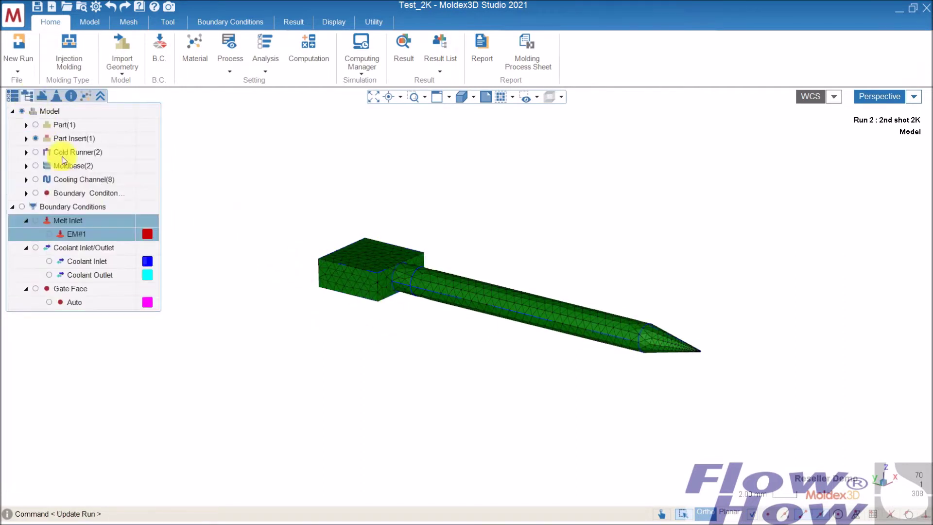
{"action": "left_click", "coordinate": [35, 139]}
{"action": "left_click", "coordinate": [37, 125]}
{"action": "middle_click_drag", "start_coordinate": [459, 334], "coordinate": [393, 258]}
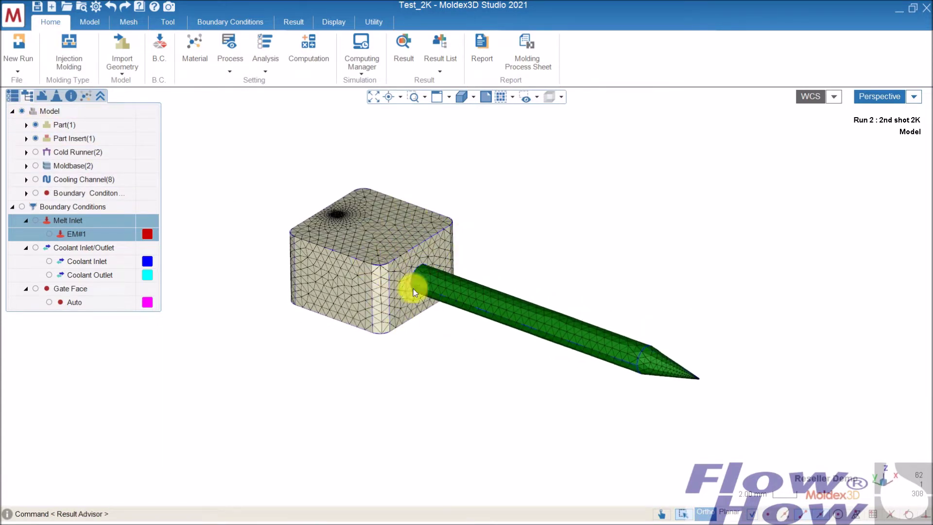
{"action": "middle_click_drag", "start_coordinate": [333, 228], "coordinate": [320, 247]}
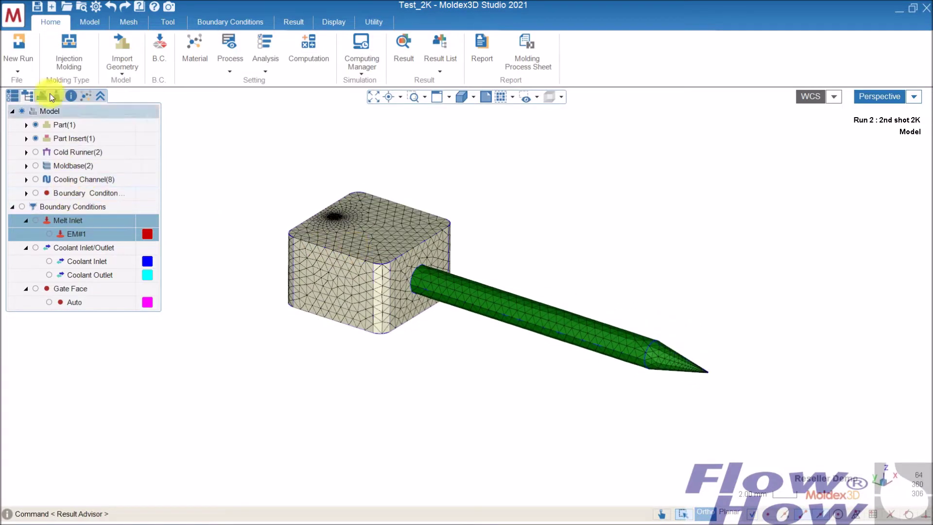
Step: Review the MCM link with the previous shot in Run02's computation parameters, keeping Run01: 1st shot as the linked run
{"action": "left_click", "coordinate": [13, 96]}
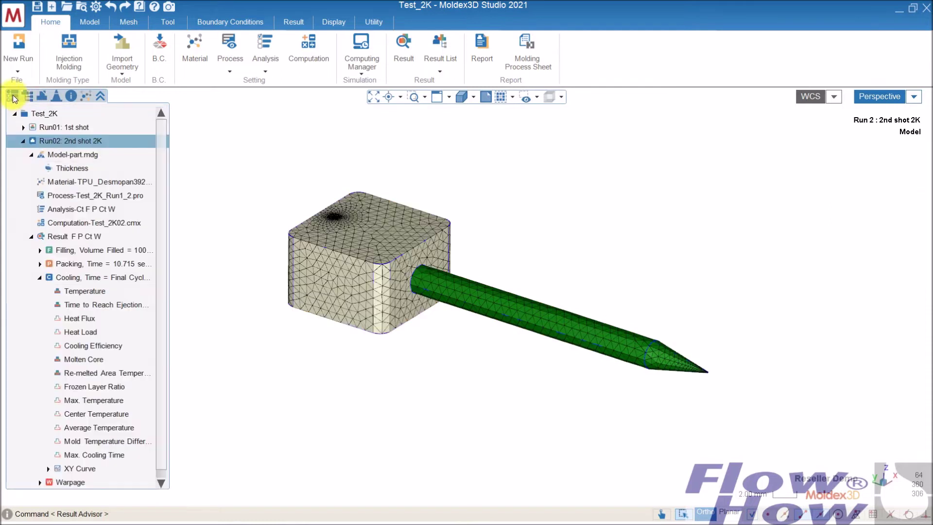
{"action": "double_click", "coordinate": [88, 226]}
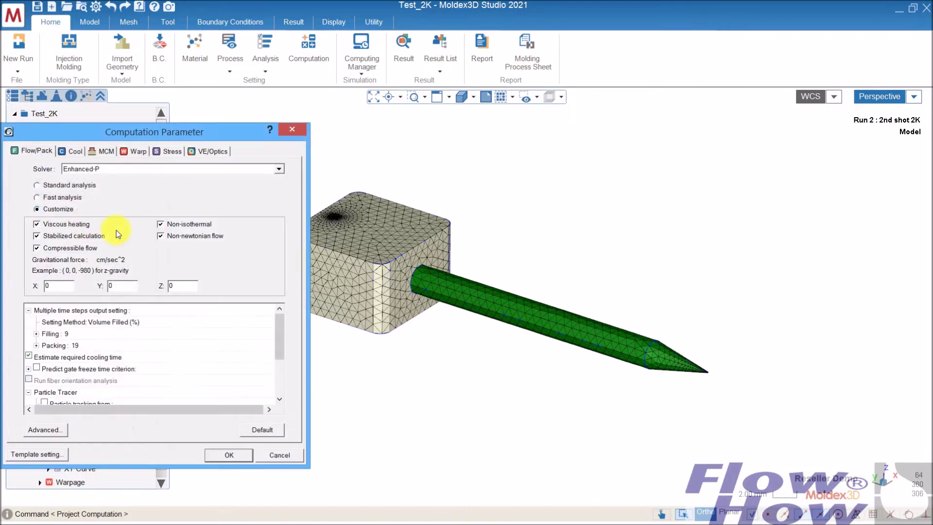
{"action": "left_click_drag", "start_coordinate": [189, 124], "coordinate": [221, 125]}
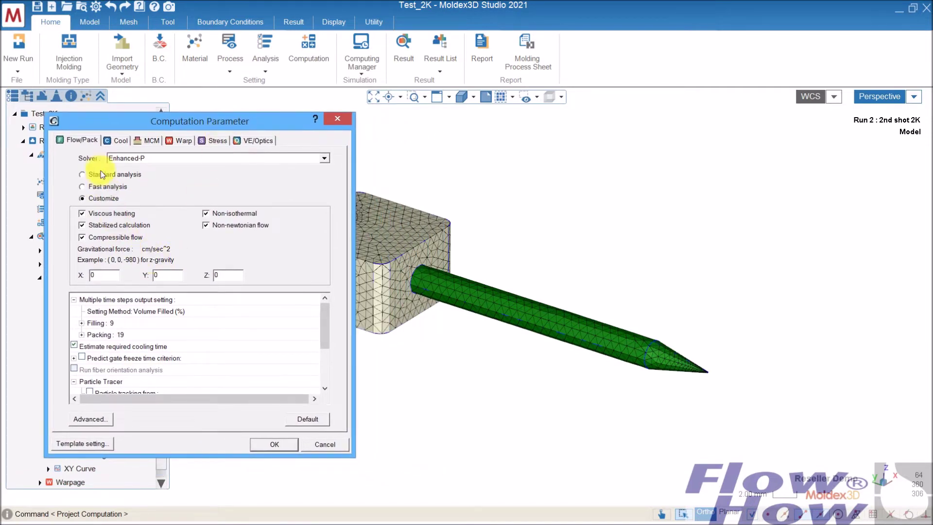
{"action": "left_click", "coordinate": [152, 140]}
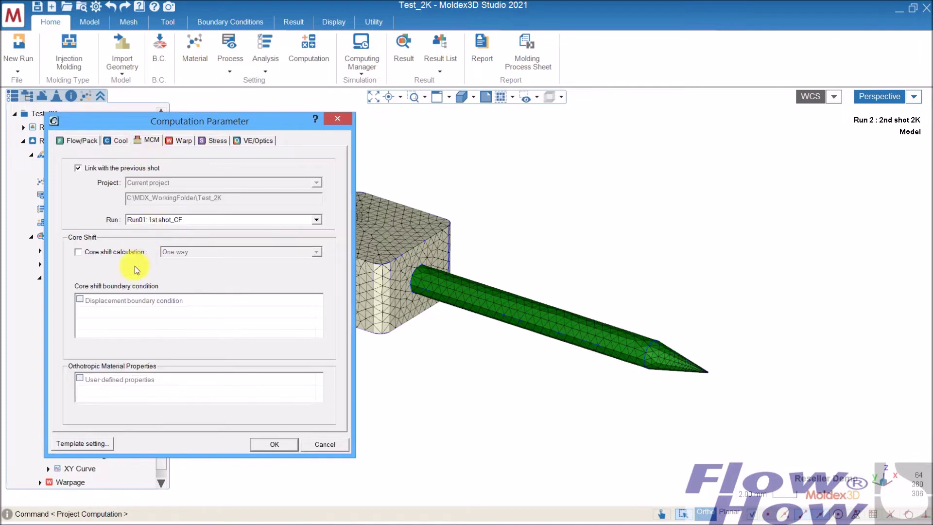
{"action": "left_click", "coordinate": [78, 169]}
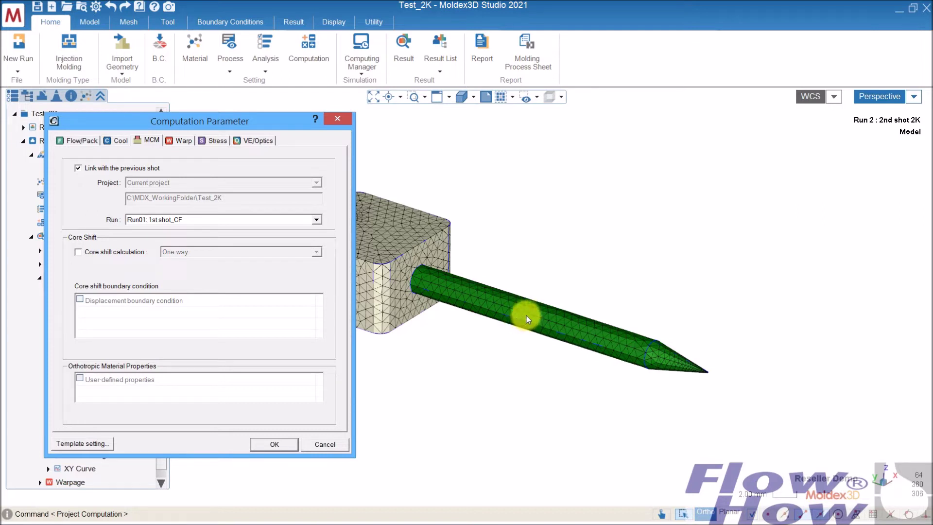
{"action": "left_click", "coordinate": [274, 444]}
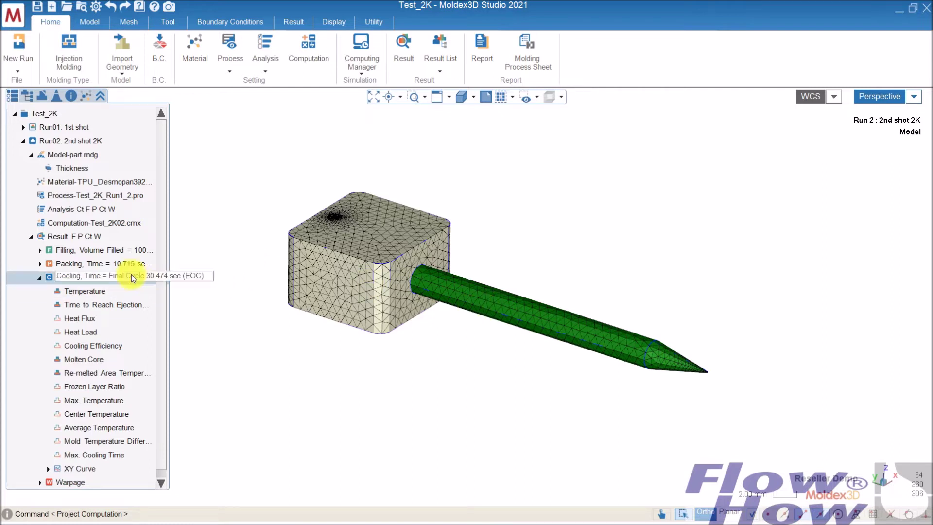
Step: View Run02's process cooling settings and the initial temperature assigned to the part insert
{"action": "left_click", "coordinate": [81, 196]}
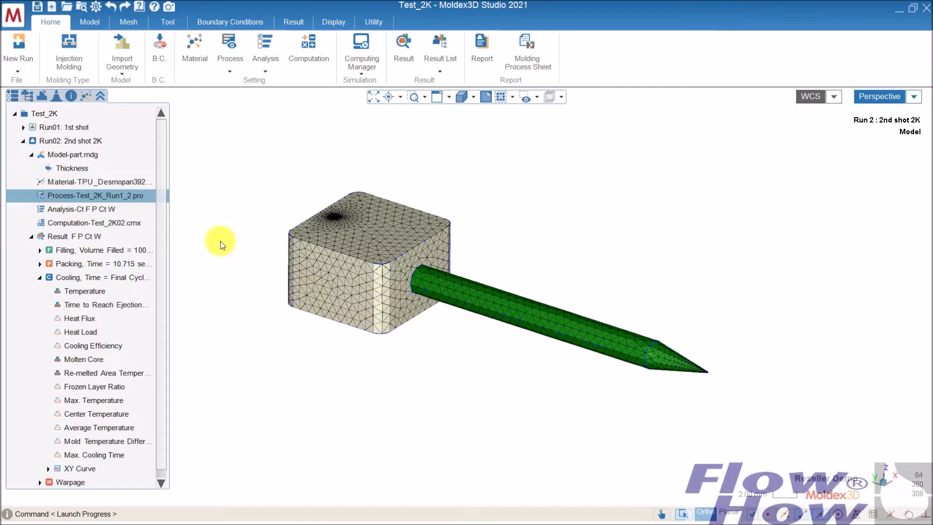
{"action": "right_click", "coordinate": [103, 198]}
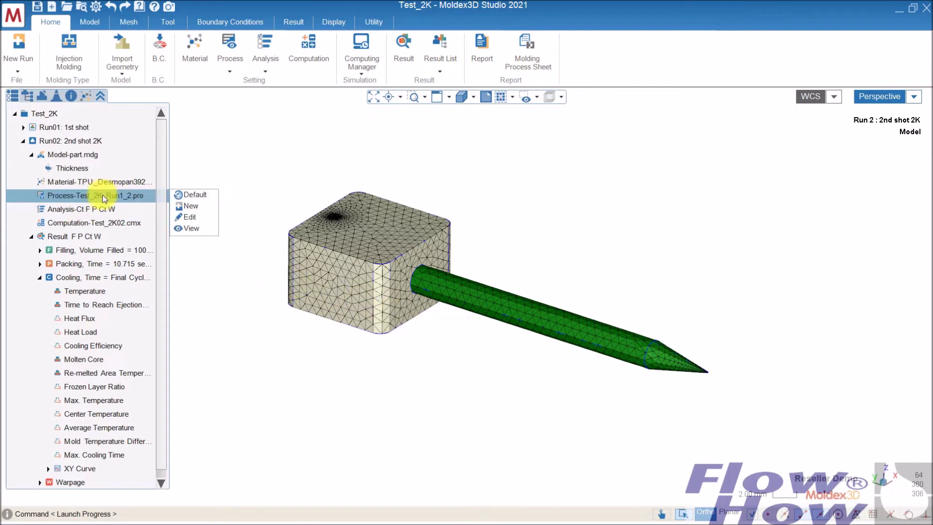
{"action": "left_click", "coordinate": [191, 228]}
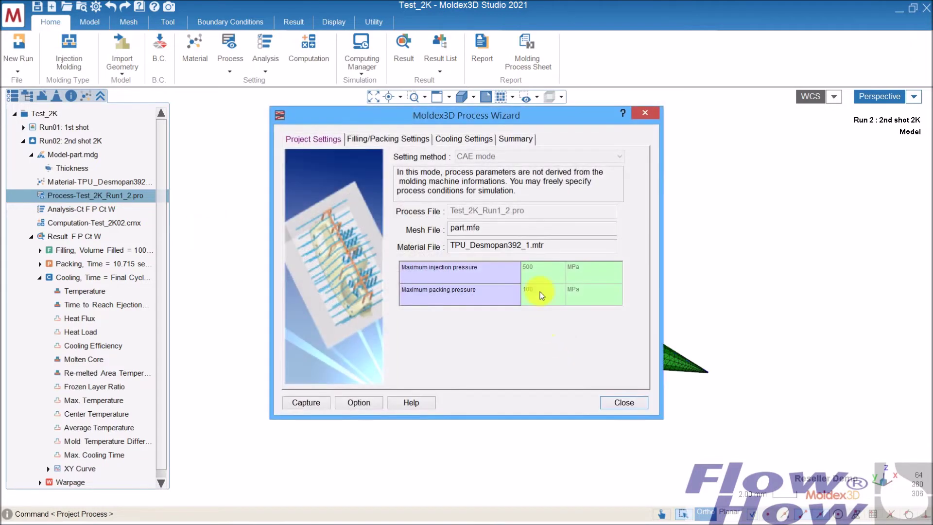
{"action": "left_click", "coordinate": [463, 141]}
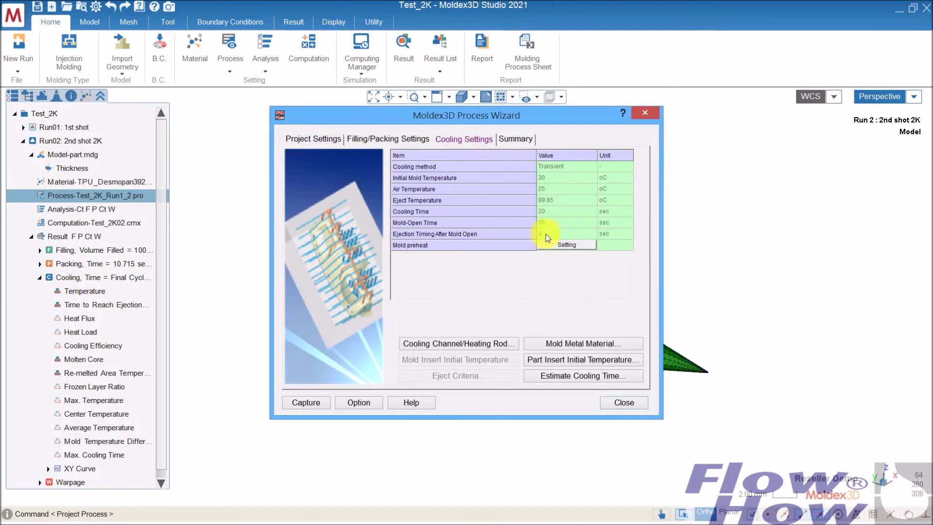
{"action": "left_click", "coordinate": [578, 362]}
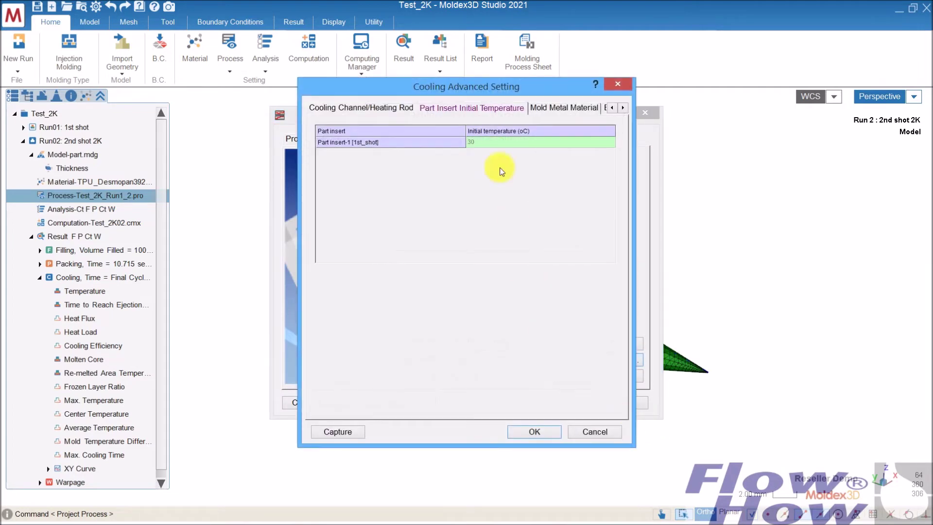
{"action": "left_click", "coordinate": [546, 433]}
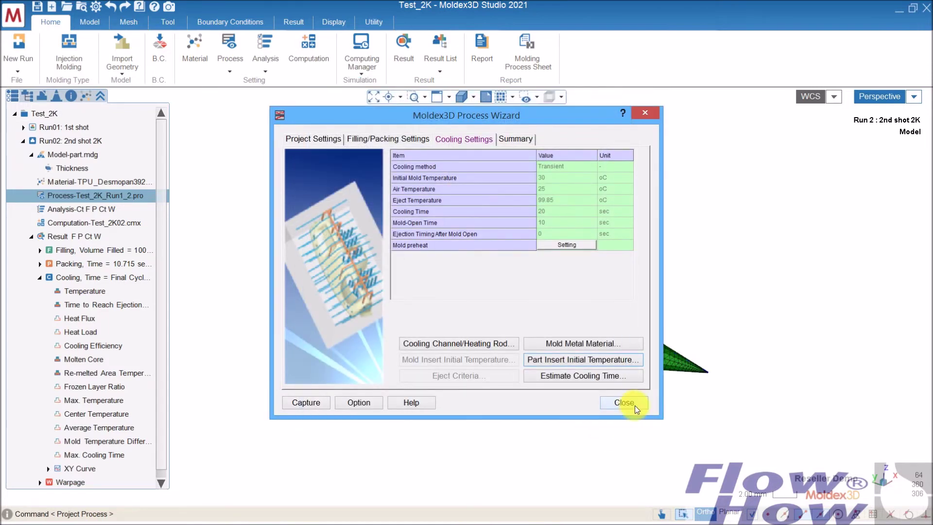
{"action": "left_click", "coordinate": [624, 402]}
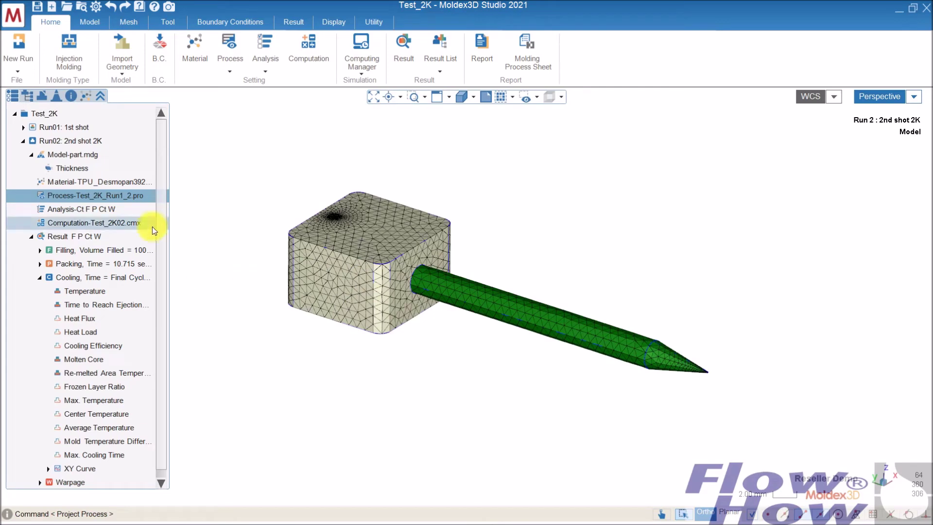
Step: Display Run02's Melt Front Time filling result without mesh lines and scrub through its filling animation
{"action": "scroll", "coordinate": [162, 238], "scroll_direction": "down", "scroll_amount": 1}
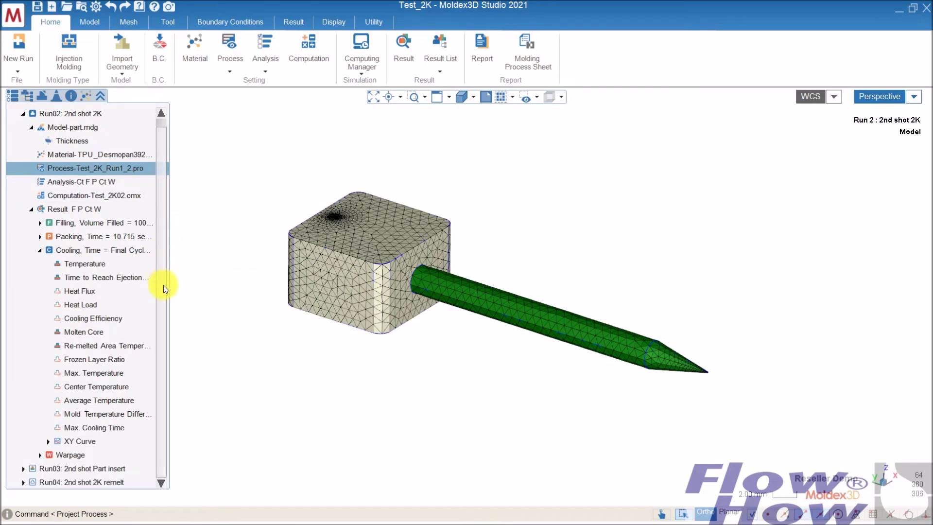
{"action": "scroll", "coordinate": [163, 285], "scroll_direction": "up", "scroll_amount": 1}
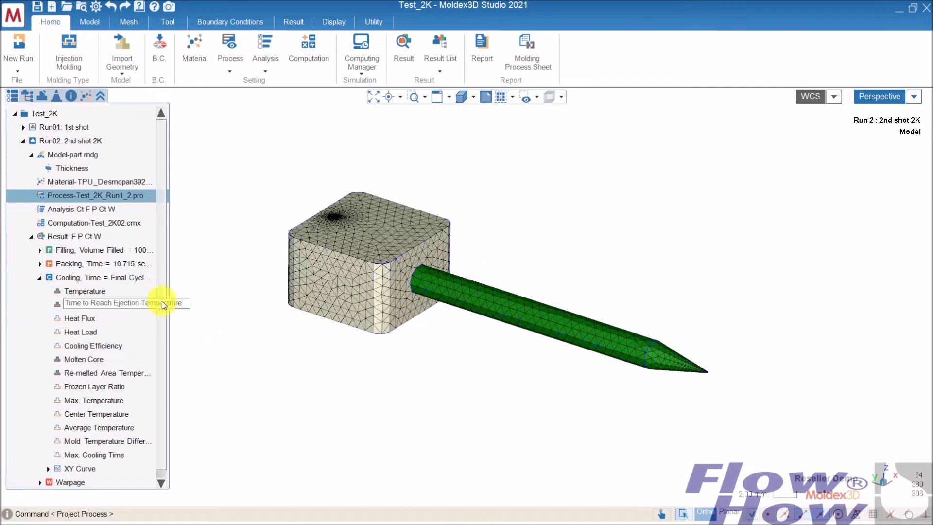
{"action": "scroll", "coordinate": [162, 302], "scroll_direction": "down", "scroll_amount": 1}
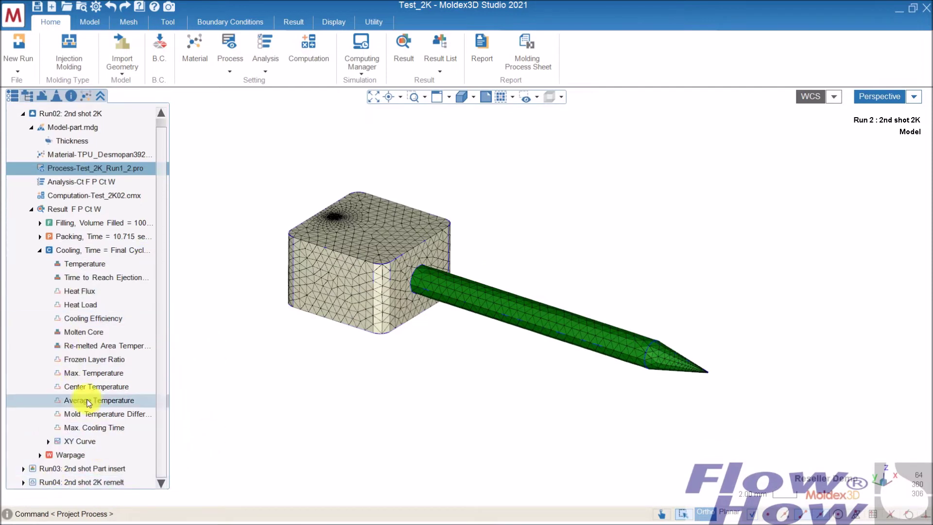
{"action": "double_click", "coordinate": [88, 223]}
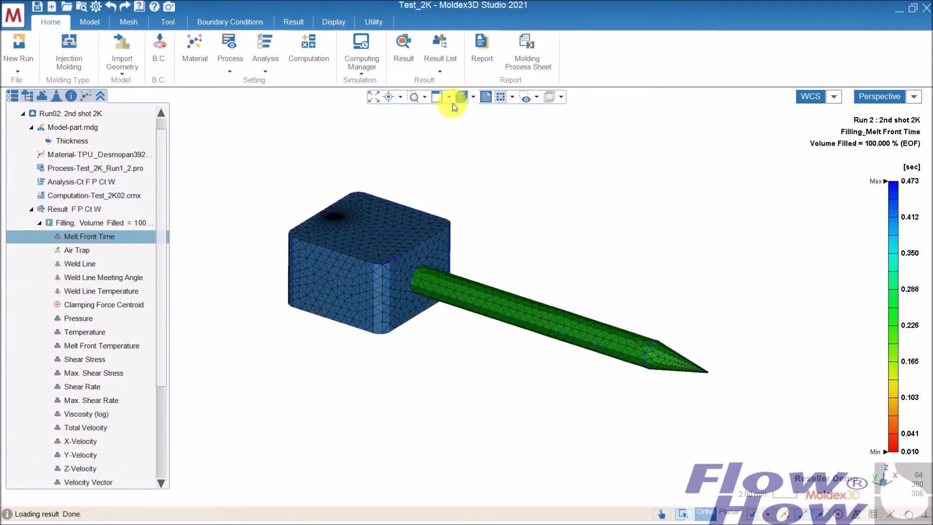
{"action": "left_click", "coordinate": [474, 96]}
{"action": "left_click", "coordinate": [459, 148]}
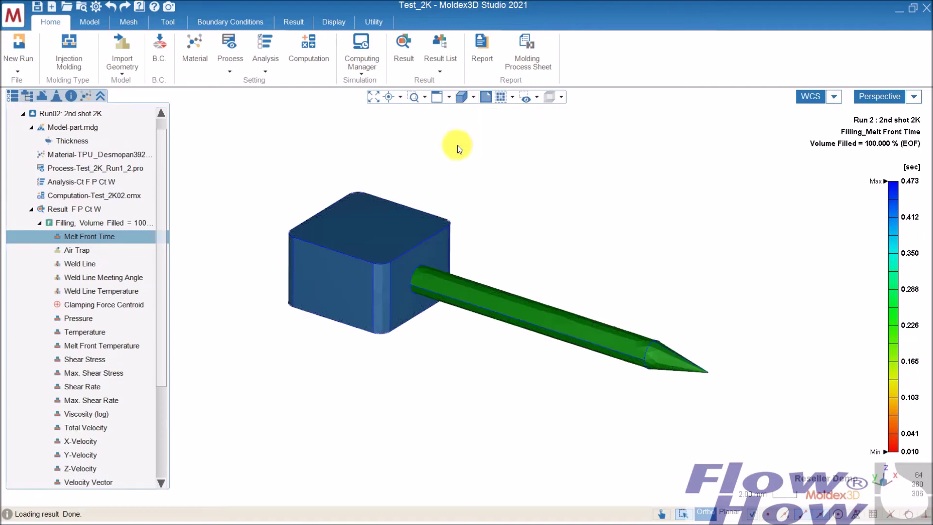
{"action": "left_click", "coordinate": [293, 22]}
{"action": "mouse_move", "coordinate": [131, 65]}
{"action": "left_mouse_down"}
{"action": "mouse_move", "coordinate": [64, 61]}
{"action": "mouse_move", "coordinate": [139, 59]}
{"action": "left_mouse_up"}
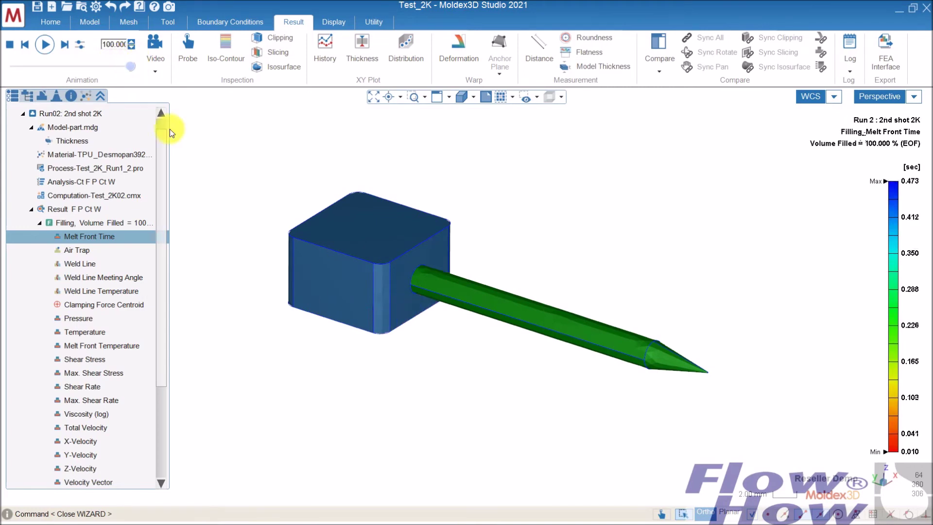
Step: Load the Temperature result from Run02's cooling results
{"action": "left_click_drag", "start_coordinate": [162, 266], "coordinate": [166, 397]}
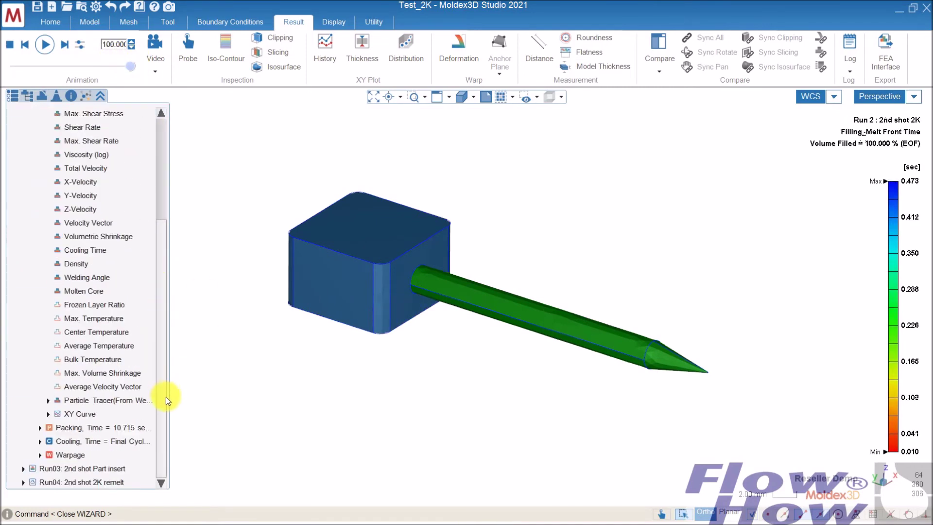
{"action": "double_click", "coordinate": [119, 442]}
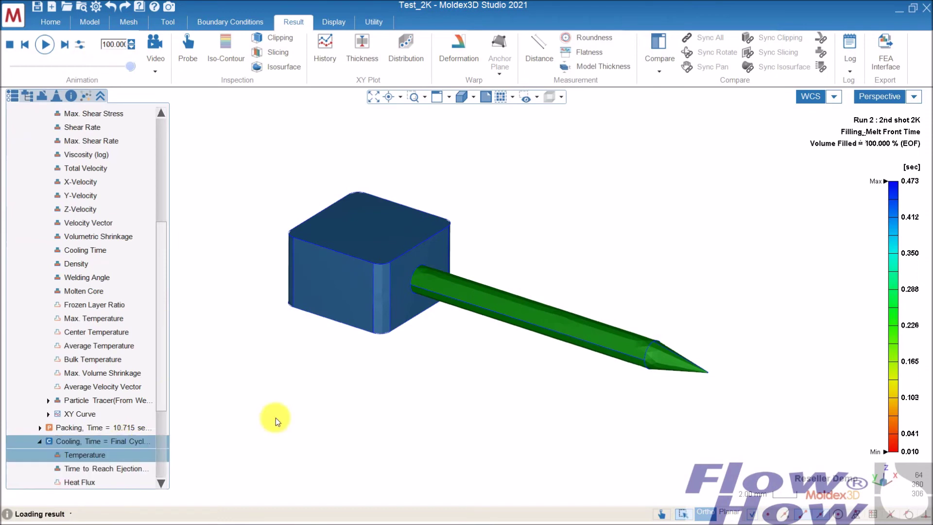
Step: Inspect the cooling Temperature result inside the part with a YZ clipping section at 50%, and close the clipping view
{"action": "middle_click_drag", "start_coordinate": [291, 397], "coordinate": [354, 315]}
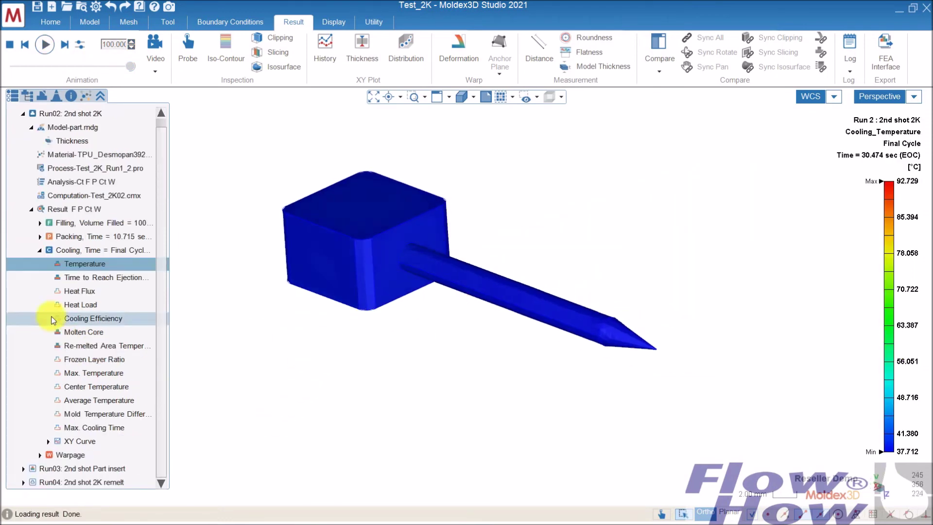
{"action": "middle_click_drag", "start_coordinate": [428, 318], "coordinate": [395, 371]}
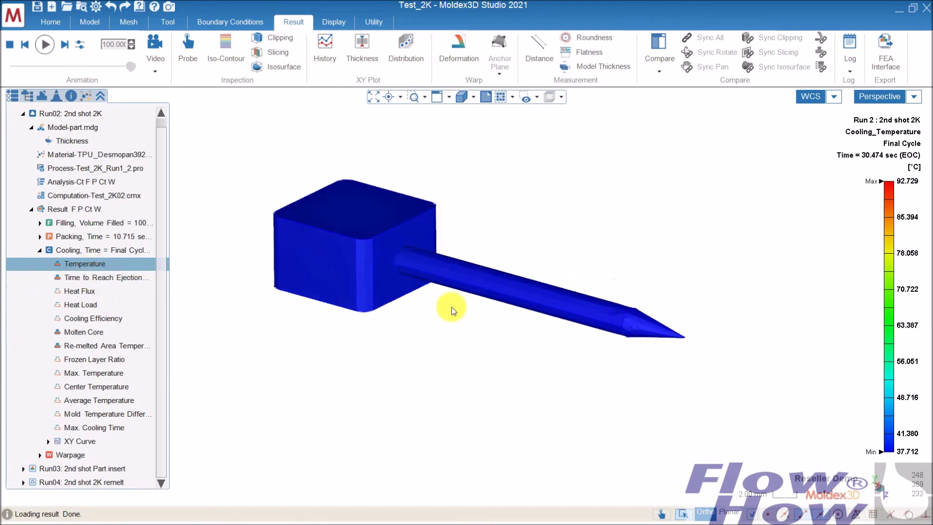
{"action": "left_click", "coordinate": [271, 40]}
{"action": "middle_click_drag", "start_coordinate": [370, 271], "coordinate": [345, 270]}
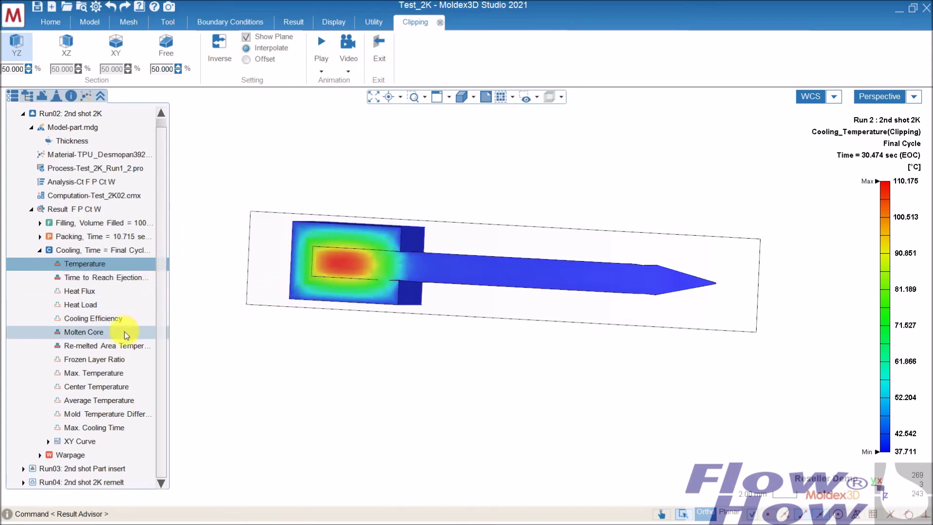
{"action": "left_click", "coordinate": [380, 46]}
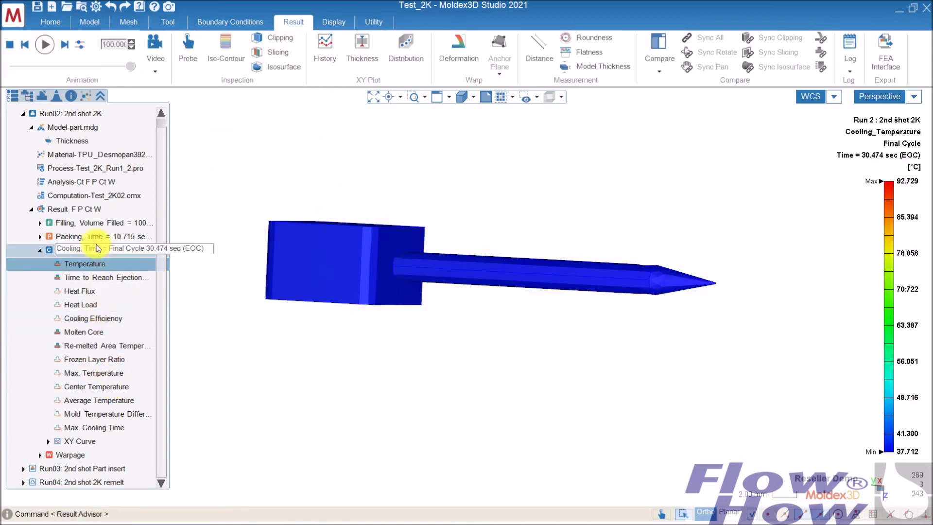
Step: Display Run02's Re-melted Area Temperature cooling result and examine it around the insert embedded in the block
{"action": "left_click", "coordinate": [105, 348]}
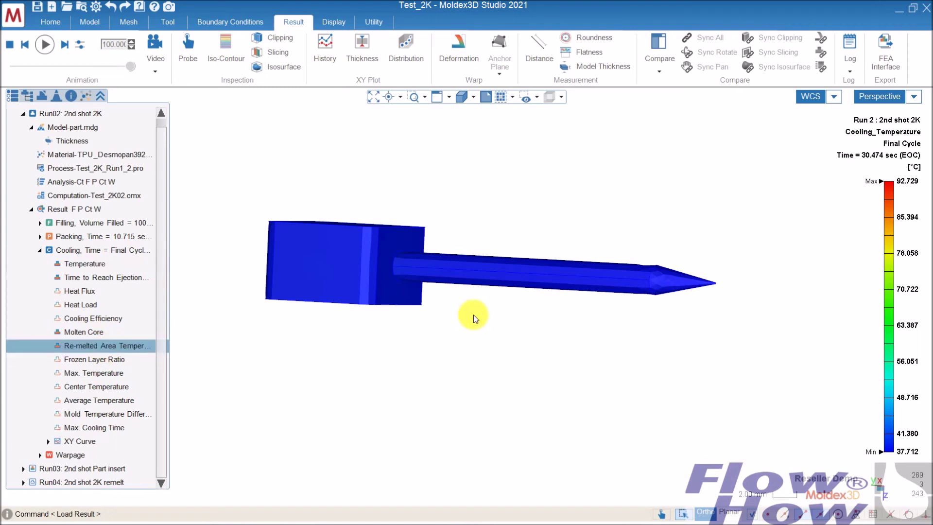
{"action": "middle_click_drag", "start_coordinate": [527, 348], "coordinate": [470, 304]}
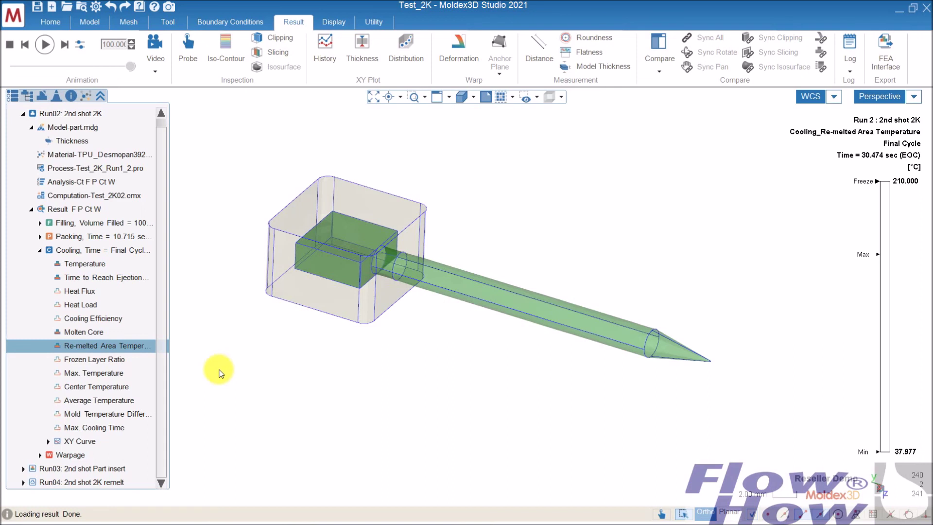
{"action": "left_click", "coordinate": [130, 346]}
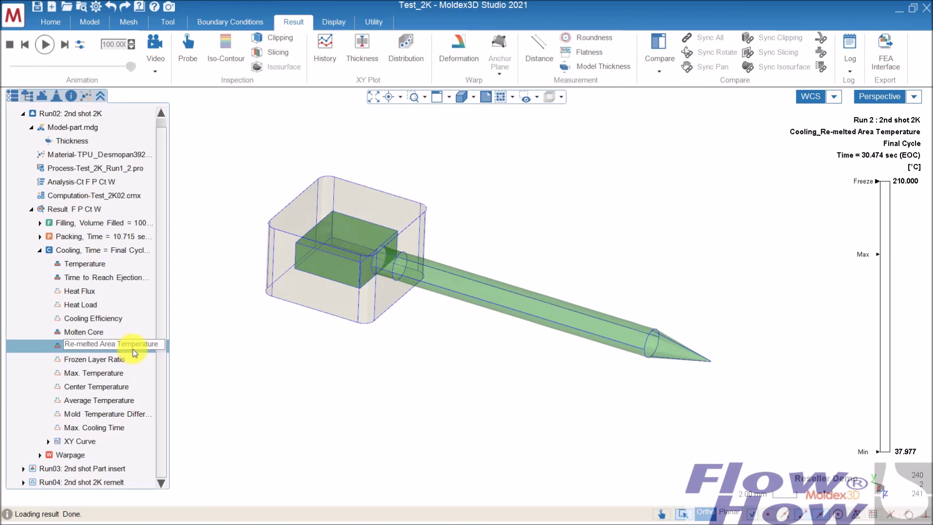
{"action": "left_click", "coordinate": [454, 325]}
{"action": "middle_click_drag", "start_coordinate": [573, 343], "coordinate": [604, 342]}
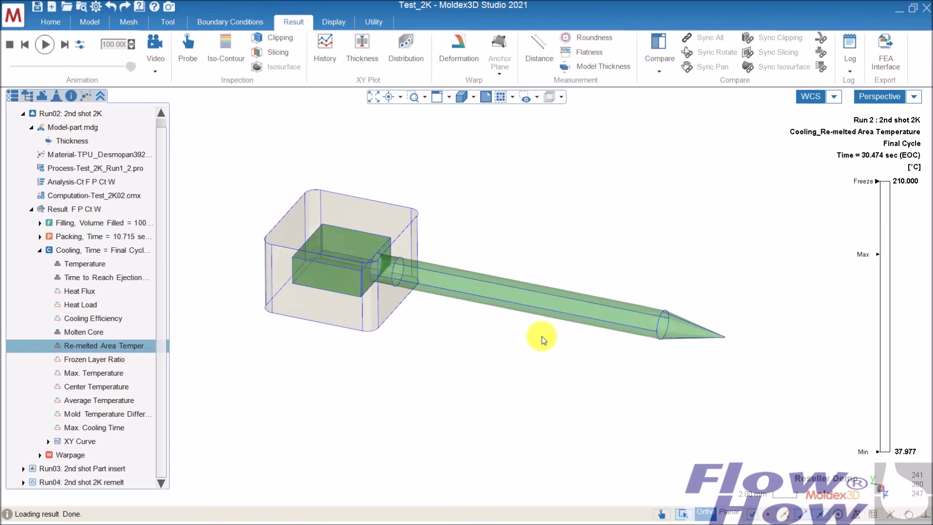